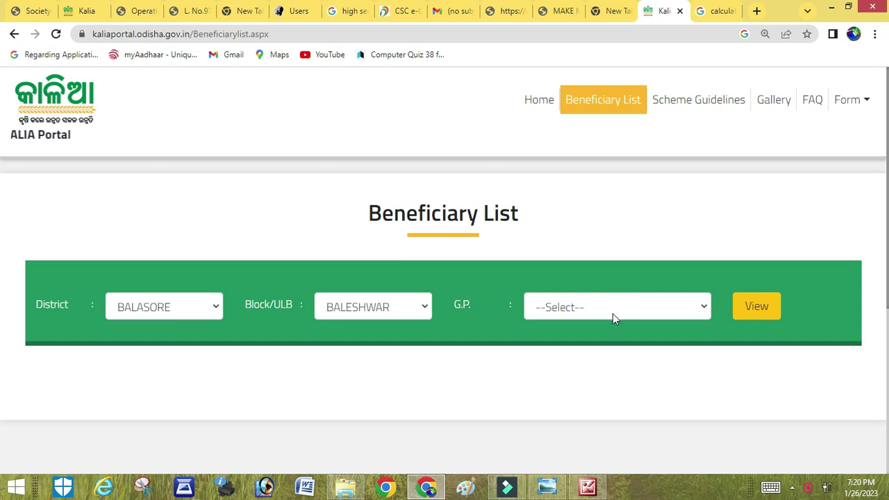
# Pick BAINCHA gram panchayat under BALESHWAR block and view its PDF download table
pyautogui.click(567, 217)
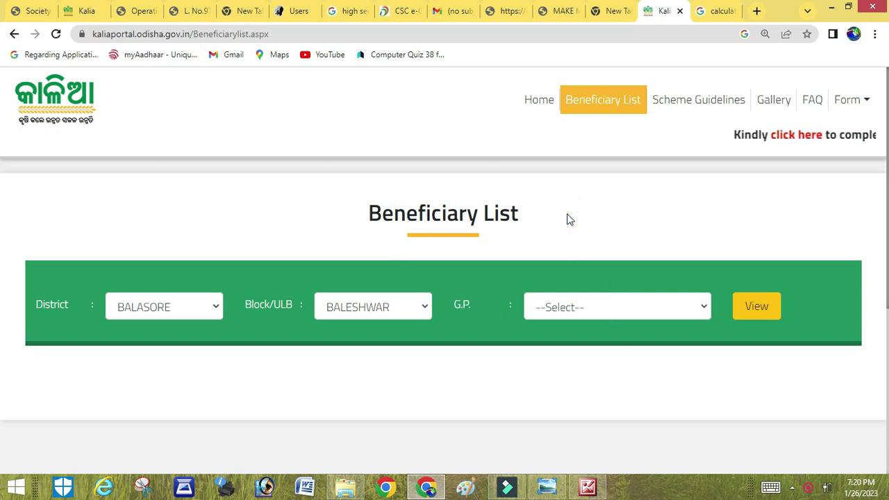
pyautogui.click(640, 320)
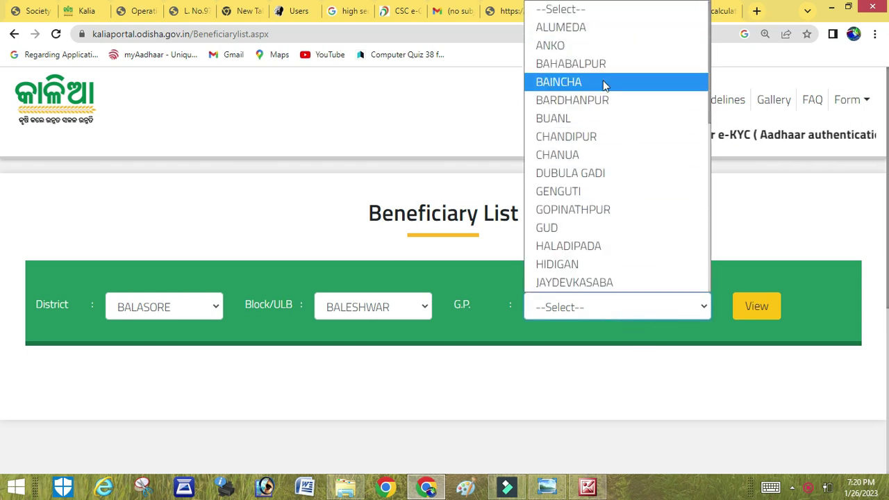
pyautogui.click(603, 81)
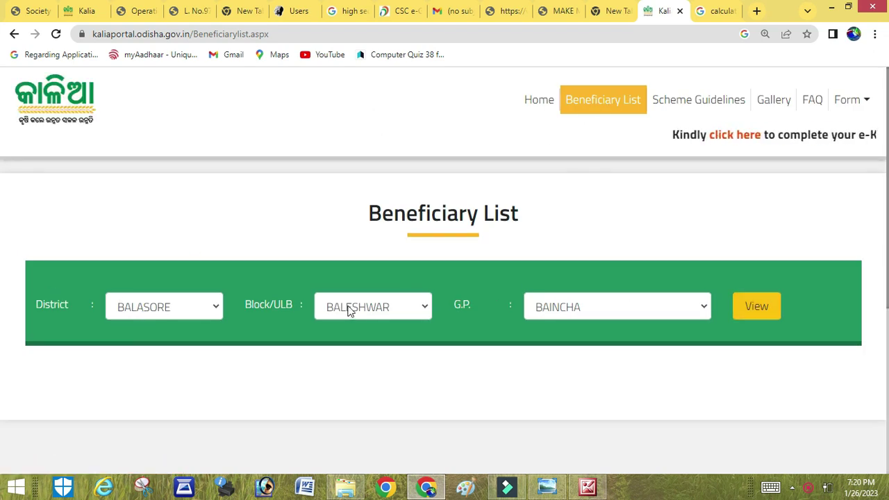
pyautogui.click(402, 310)
pyautogui.click(384, 307)
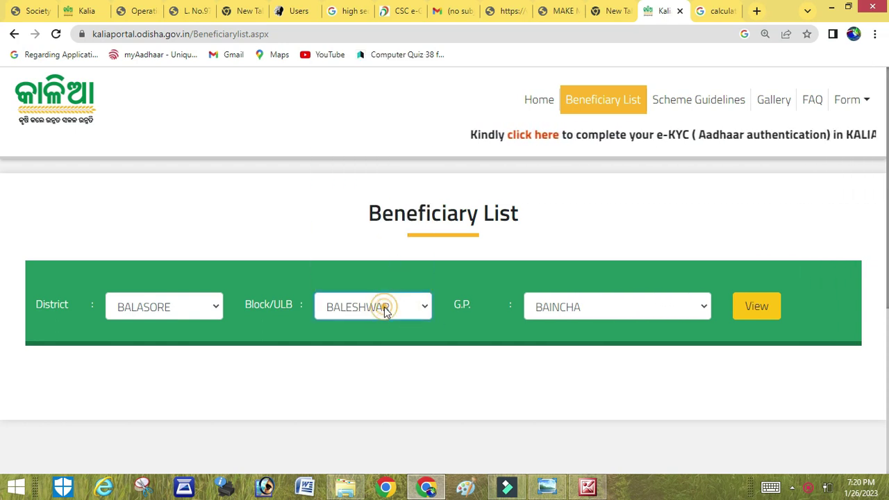
pyautogui.click(680, 311)
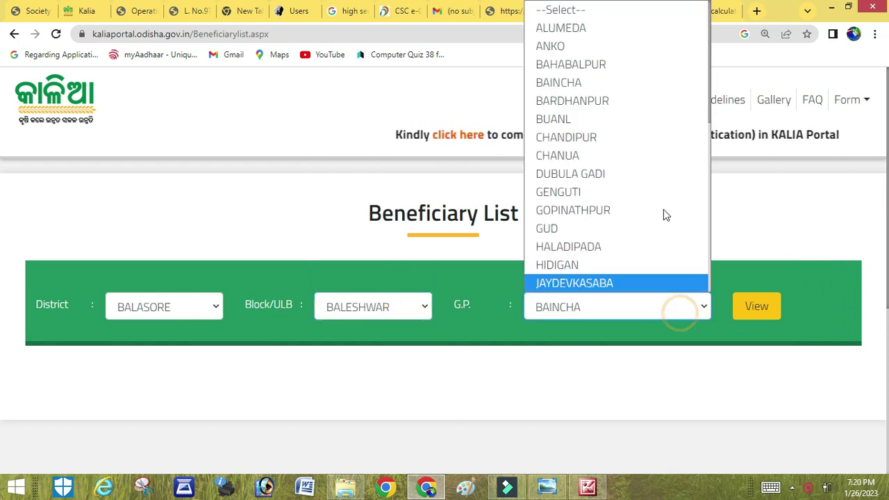
pyautogui.click(641, 307)
pyautogui.click(758, 312)
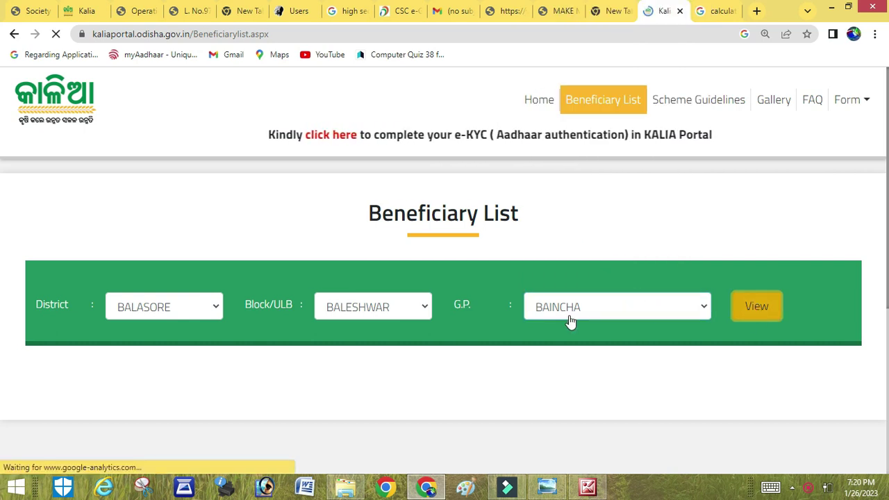
pyautogui.scroll(-3, 429, 408)
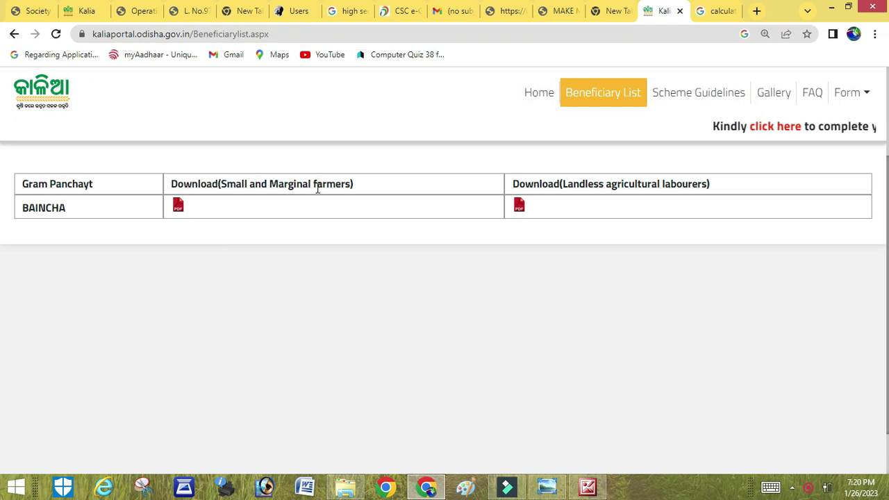
pyautogui.scroll(3, 344, 208)
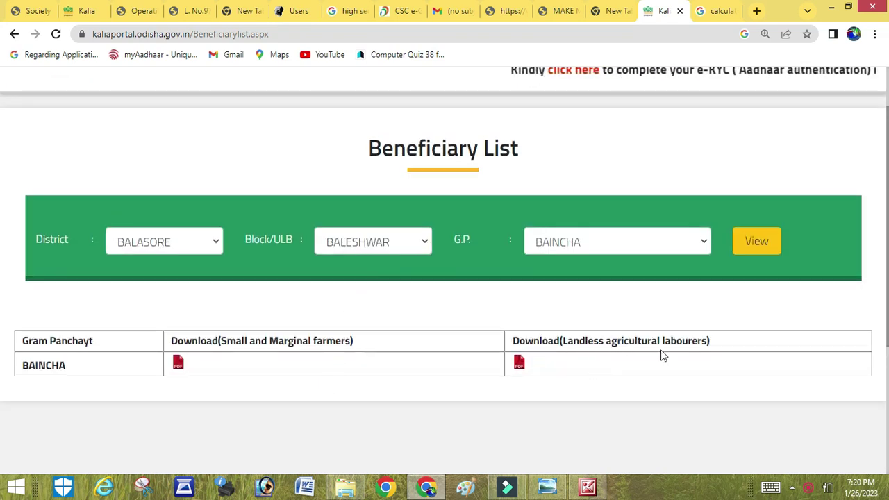
# Download the small and marginal farmers list and open SMF_BAINCHA_Beneficiaries.pdf
pyautogui.click(174, 365)
pyautogui.scroll(-3, 479, 304)
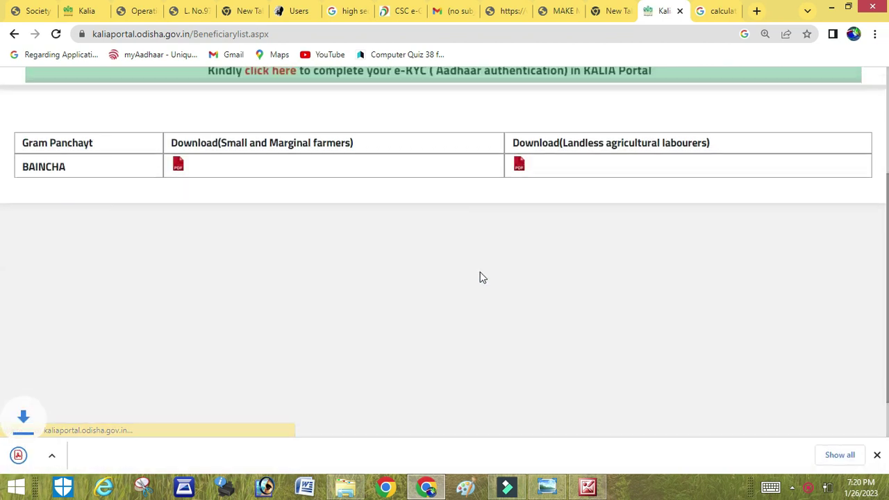
pyautogui.click(97, 455)
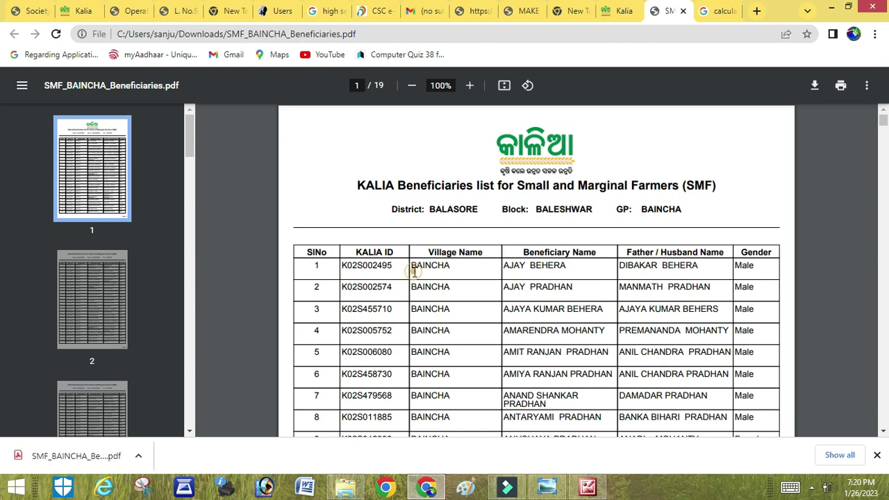
# Read through the first beneficiary rows, then return to the KALIA Beneficiary List page
pyautogui.moveTo(512, 278); pyautogui.dragTo(709, 271)
pyautogui.click(638, 272)
pyautogui.click(571, 277)
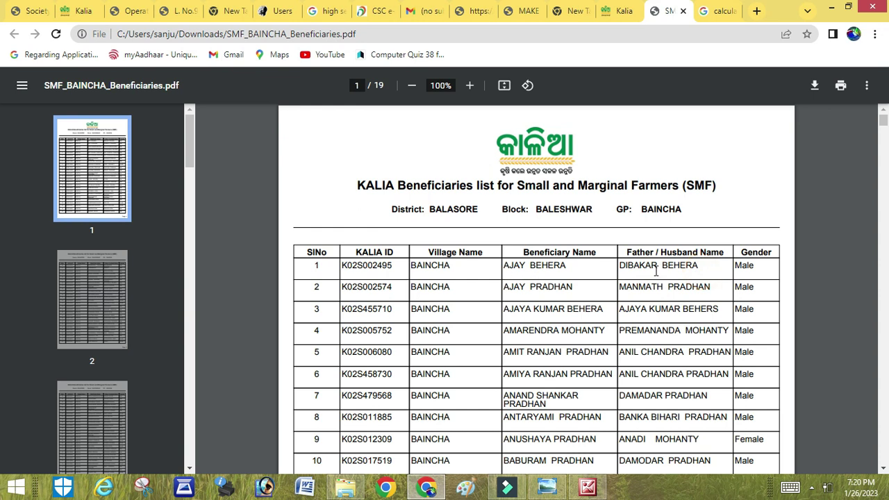
pyautogui.click(561, 292)
pyautogui.scroll(-2, 661, 281)
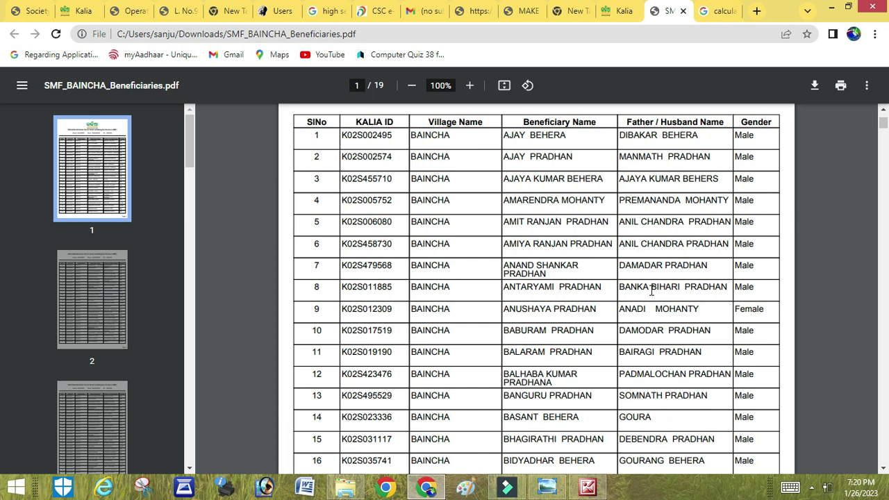
pyautogui.click(621, 11)
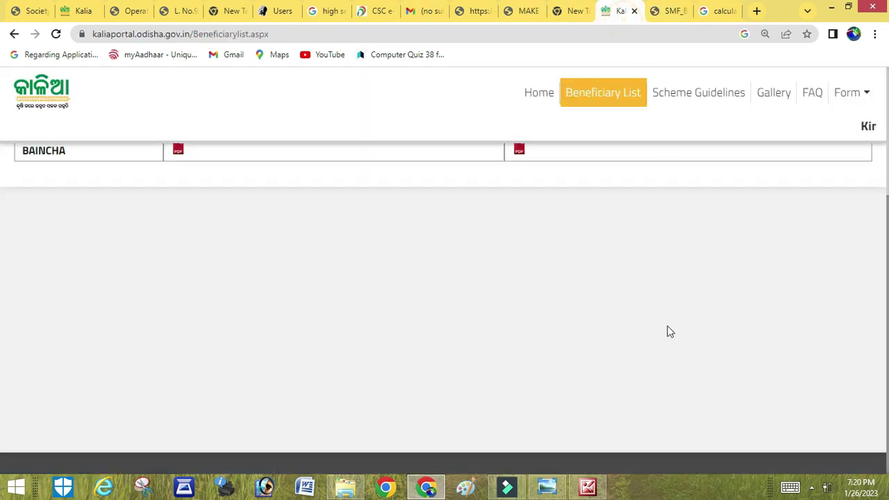
# In a new tab, search history for 'krusha' and open the Krushak Odisha Portal
pyautogui.click(757, 11)
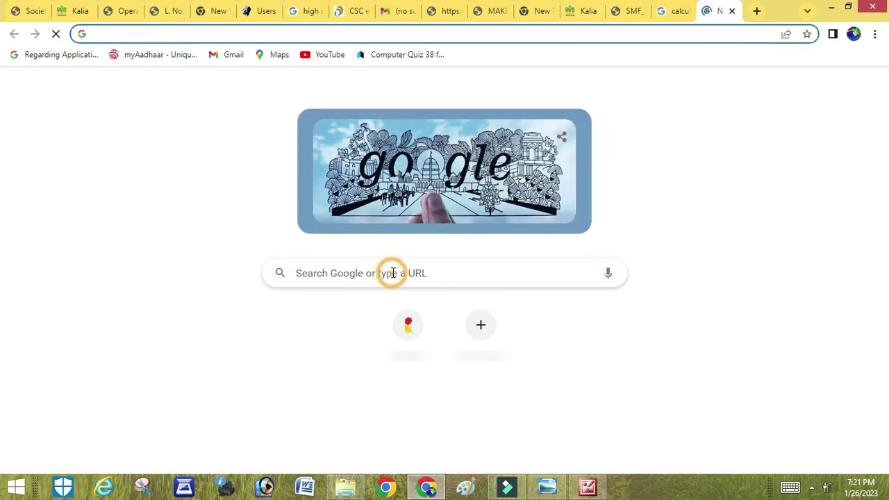
pyautogui.click(392, 273)
pyautogui.write('k')
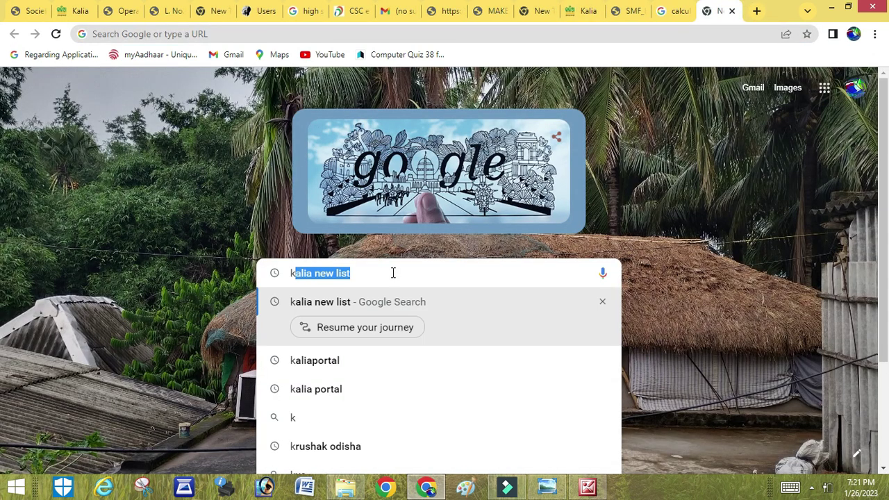
pyautogui.write('rushak odisha')
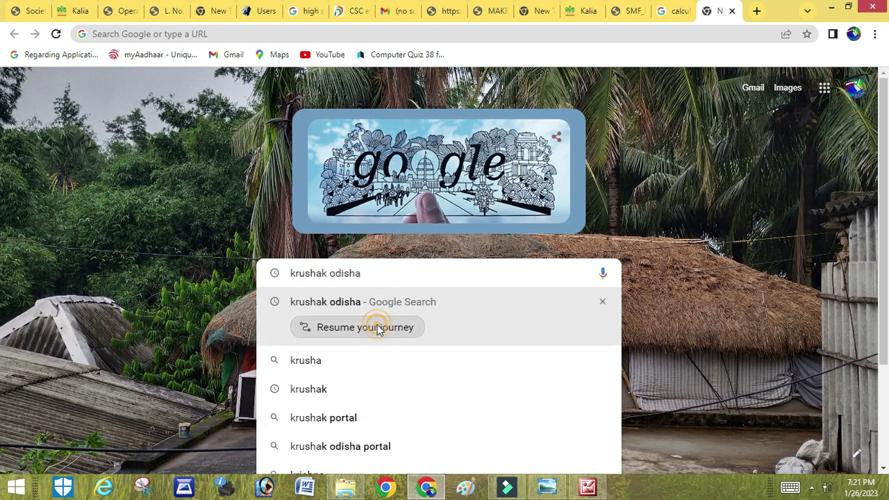
pyautogui.click(377, 327)
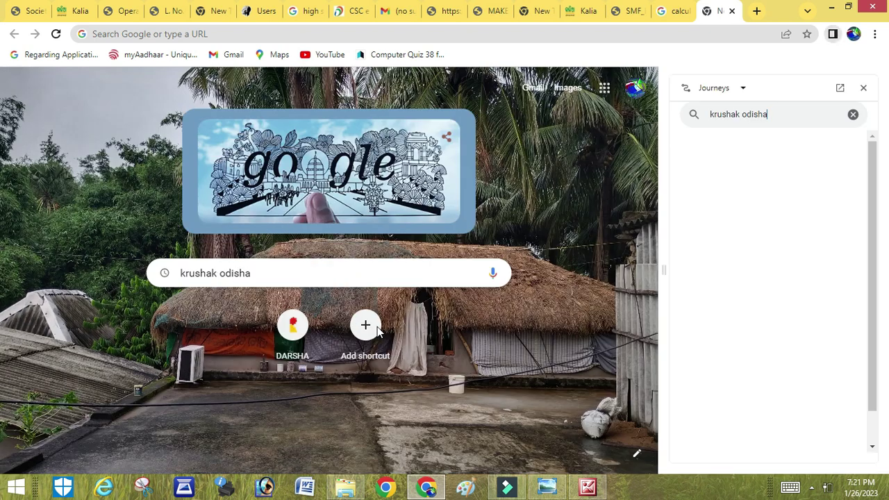
pyautogui.click(742, 229)
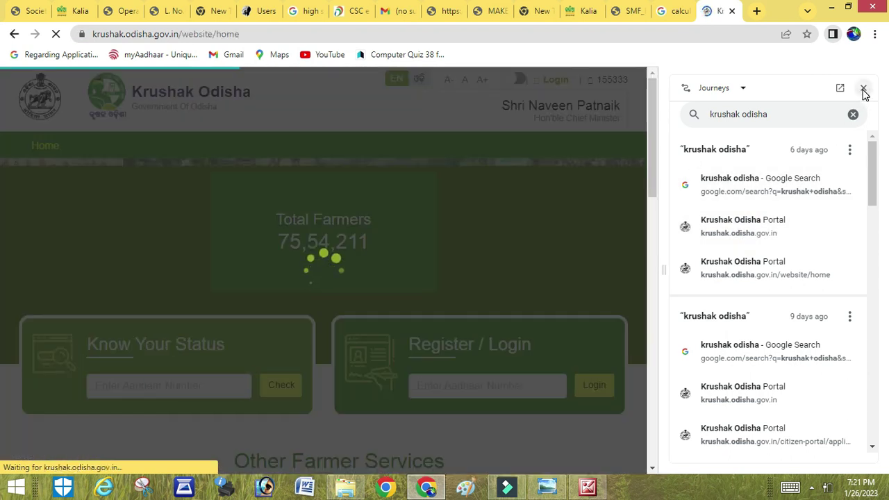
# Close the Journeys panel and open the KALIA portal from farmer services
pyautogui.click(863, 88)
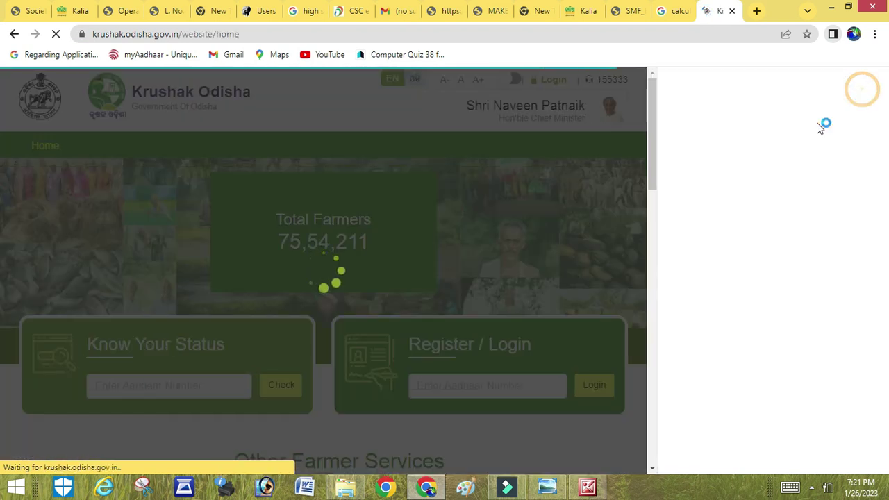
pyautogui.moveTo(883, 139); pyautogui.dragTo(884, 174)
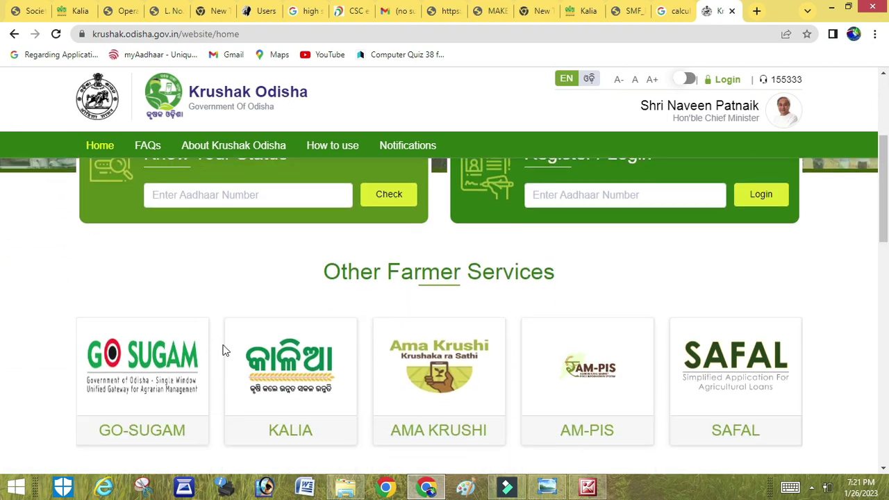
pyautogui.click(293, 428)
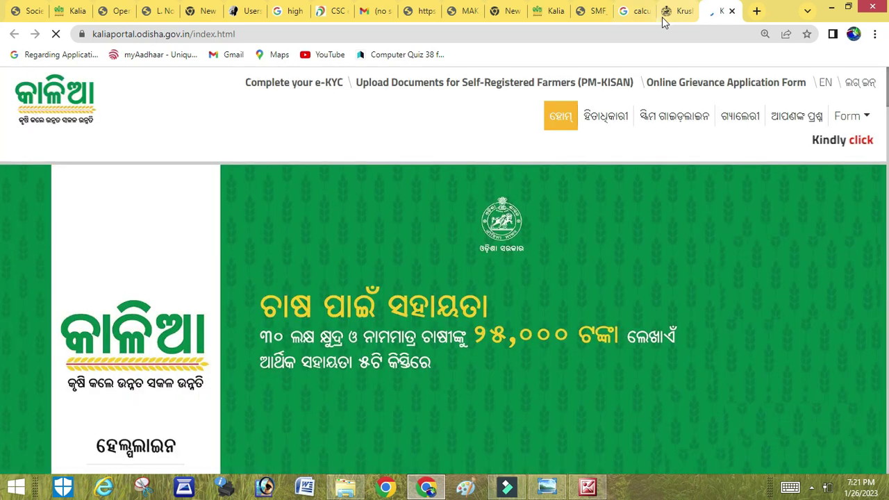
# Back on the Krushak Odisha home page, begin entering the farmer's Aadhaar number in Register / Login
pyautogui.click(677, 16)
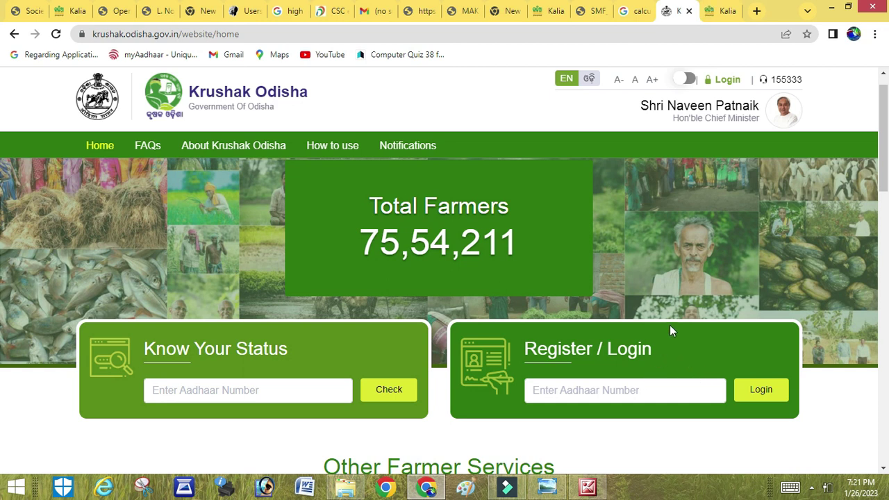
pyautogui.scroll(-1, 824, 278)
pyautogui.scroll(-3, 885, 200)
pyautogui.scroll(2, 883, 167)
pyautogui.scroll(1, 884, 157)
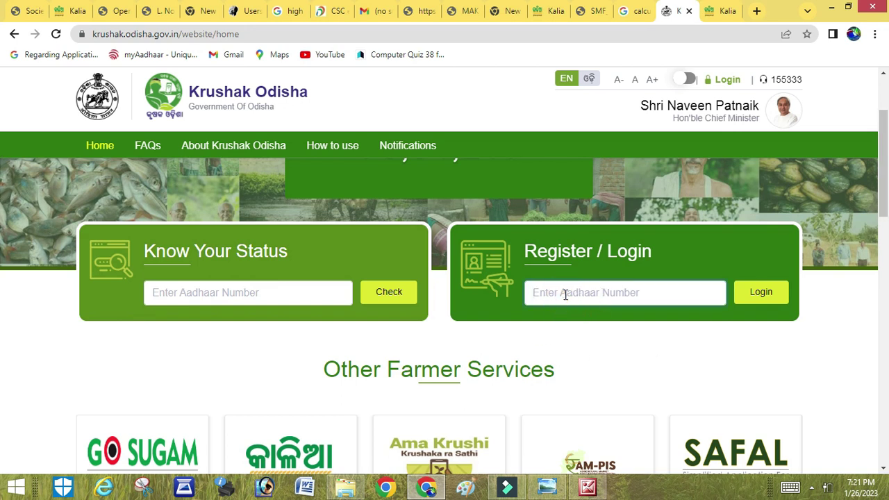
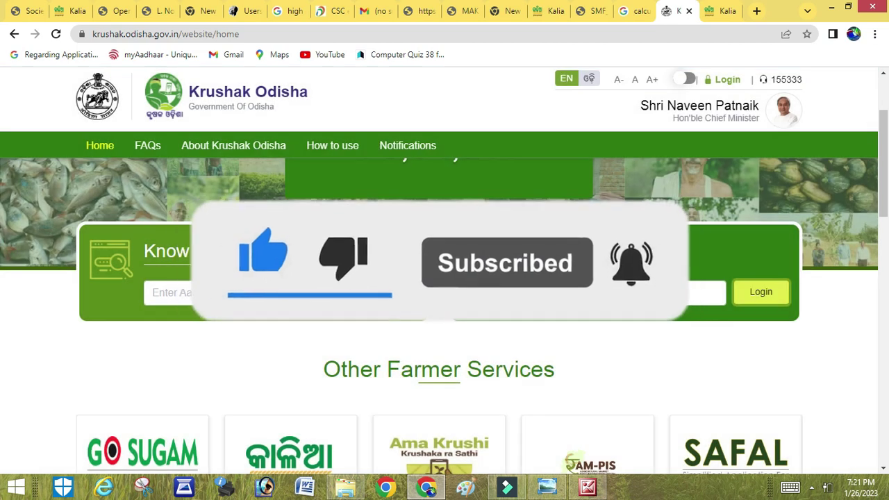
# Log in with the Aadhaar number and enter the farmer's name
pyautogui.click(755, 293)
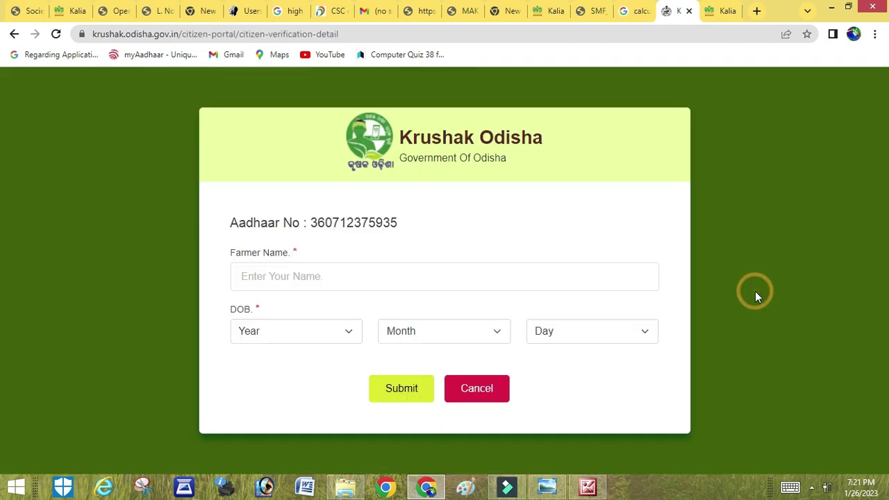
pyautogui.click(442, 276)
pyautogui.click(441, 276)
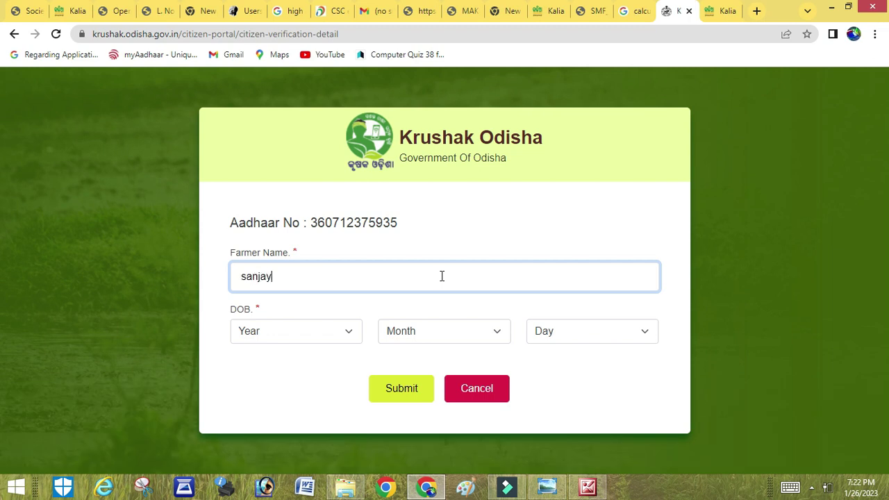
pyautogui.write('as')
pyautogui.press('Tab')
pyautogui.click(305, 336)
pyautogui.scroll(-2, 299, 149)
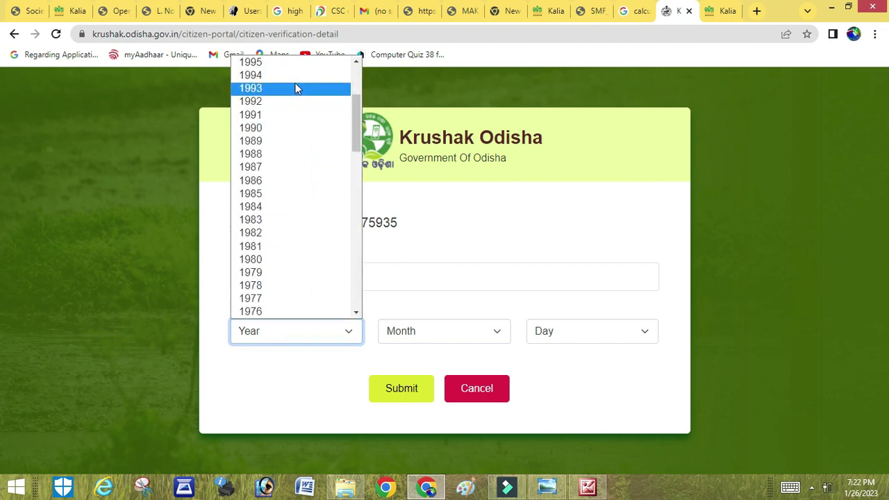
pyautogui.click(290, 64)
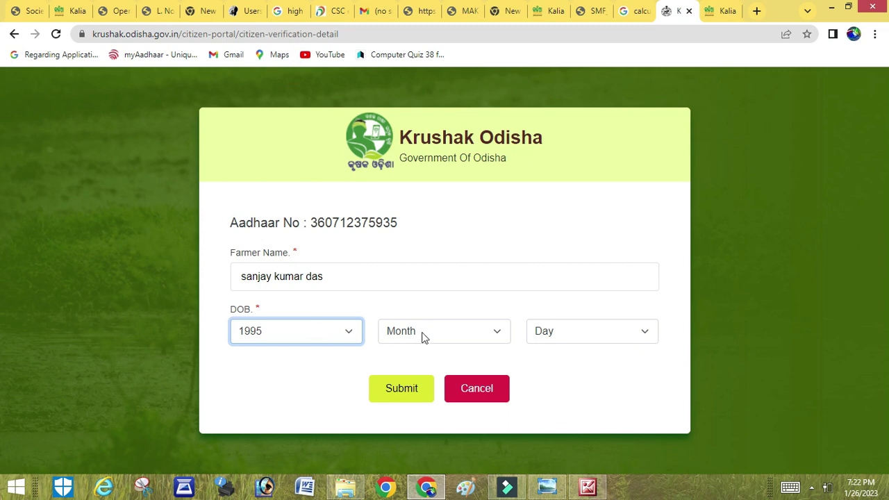
pyautogui.click(478, 335)
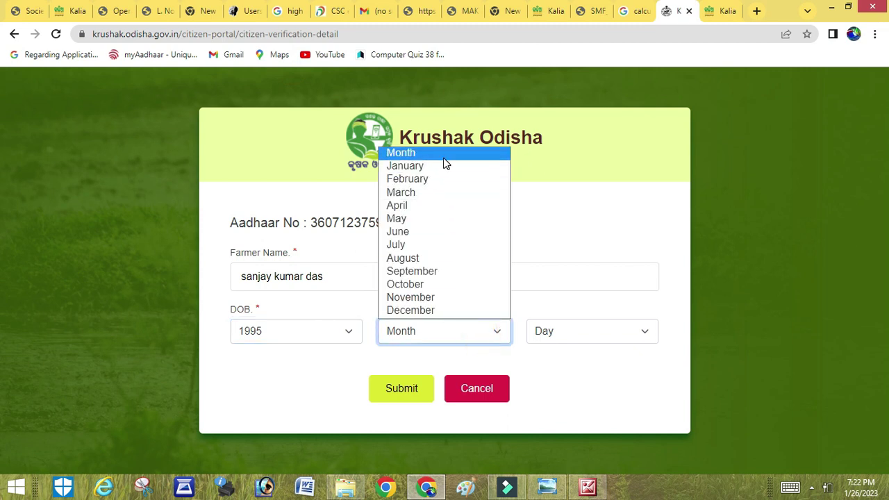
pyautogui.click(420, 218)
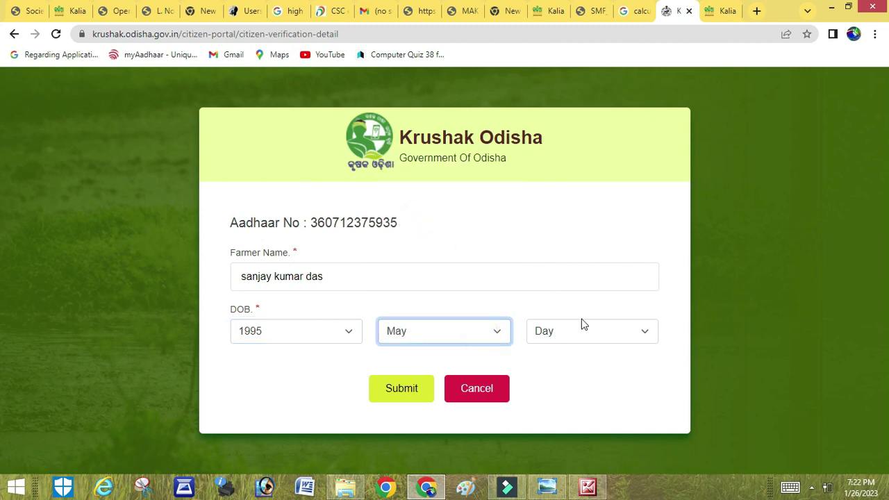
pyautogui.click(585, 333)
pyautogui.scroll(-1, 582, 252)
pyautogui.scroll(-3, 581, 252)
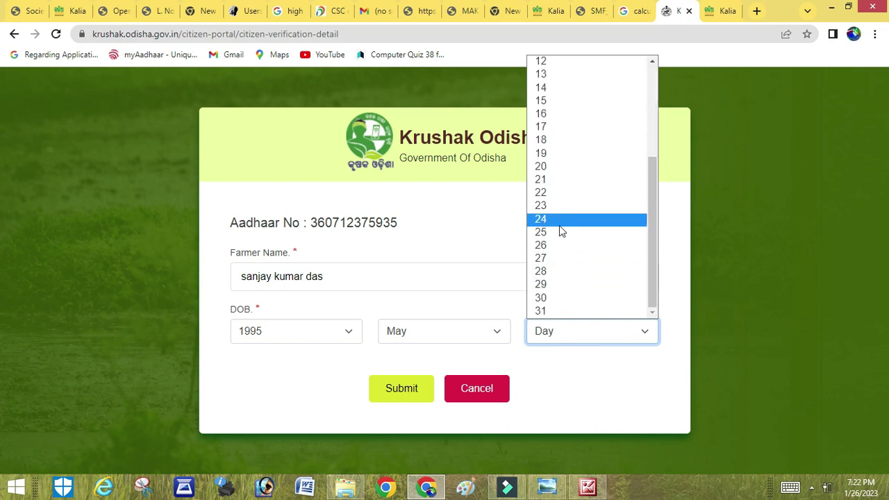
pyautogui.click(559, 221)
pyautogui.click(406, 389)
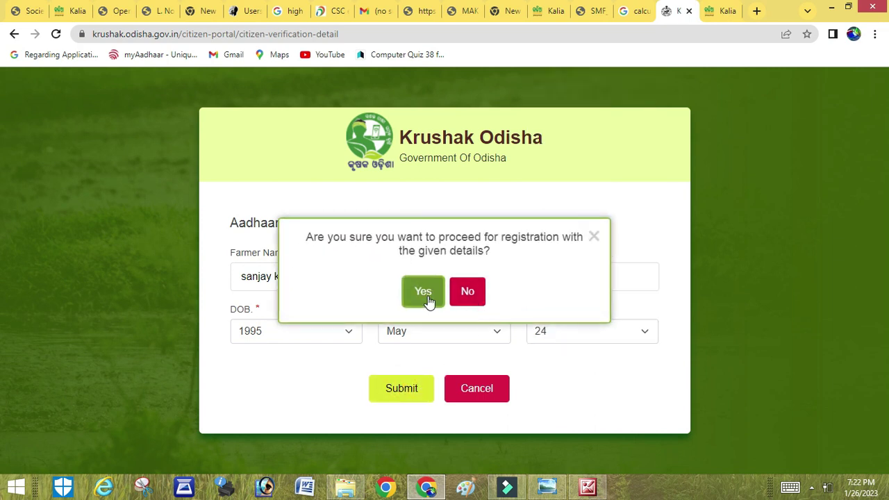
pyautogui.click(427, 295)
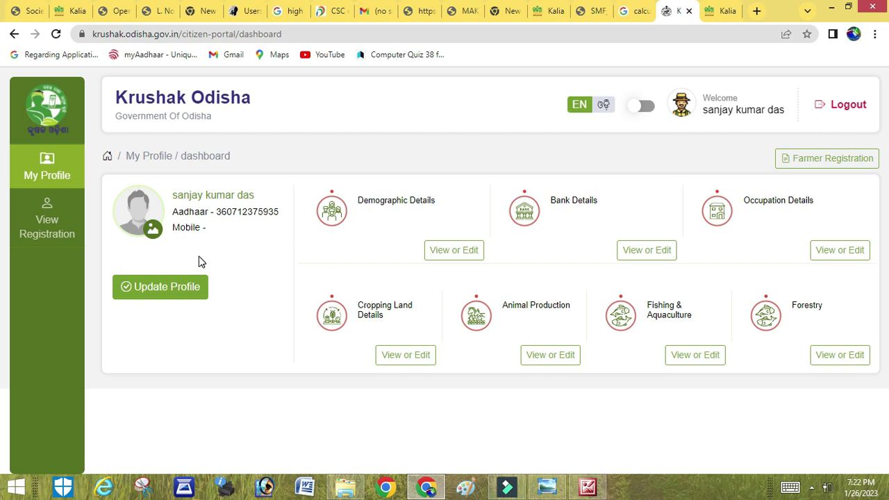
# Start Update Profile and review the pre-filled name, Aadhaar and birth date on Demographic Details
pyautogui.click(159, 295)
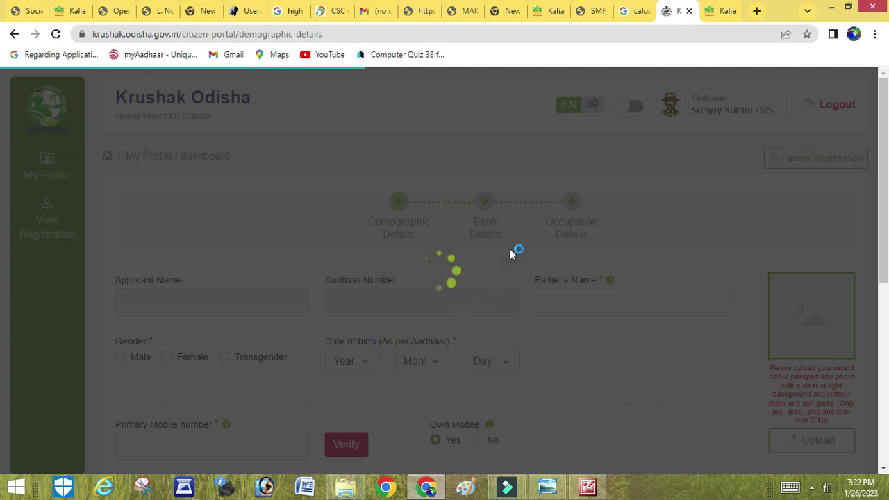
pyautogui.click(720, 14)
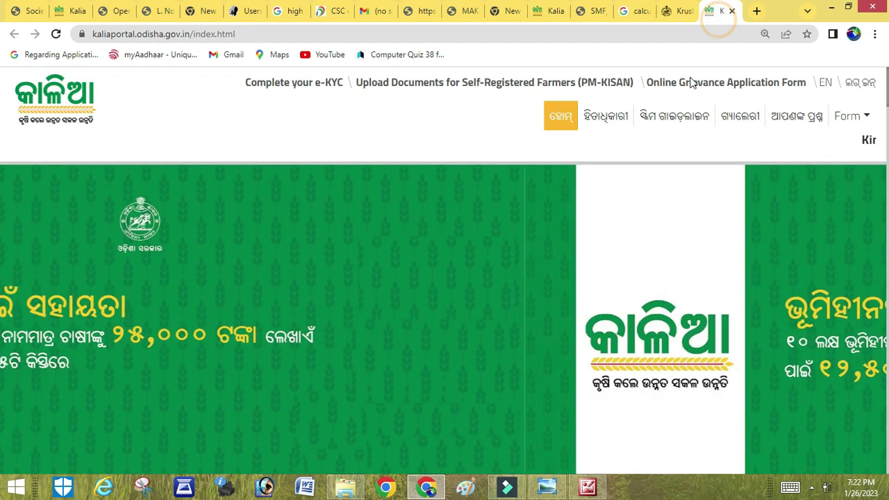
pyautogui.click(681, 12)
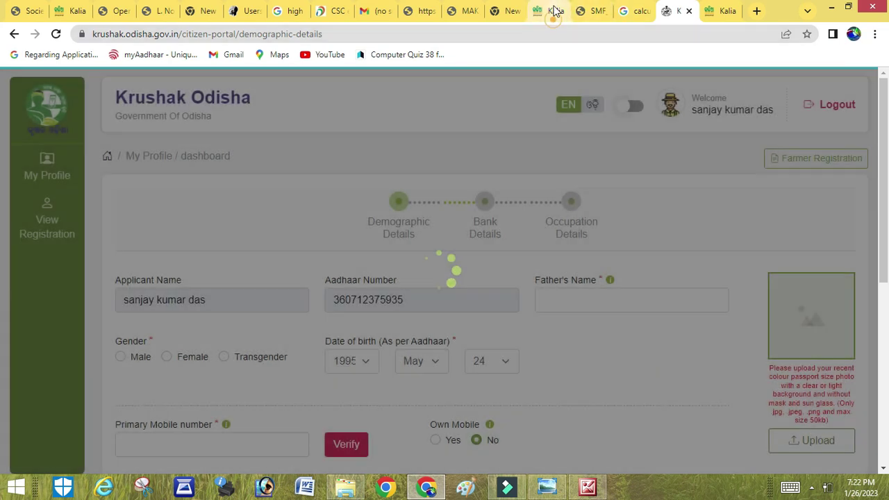
pyautogui.click(555, 10)
pyautogui.scroll(-4, 555, 187)
pyautogui.scroll(4, 555, 191)
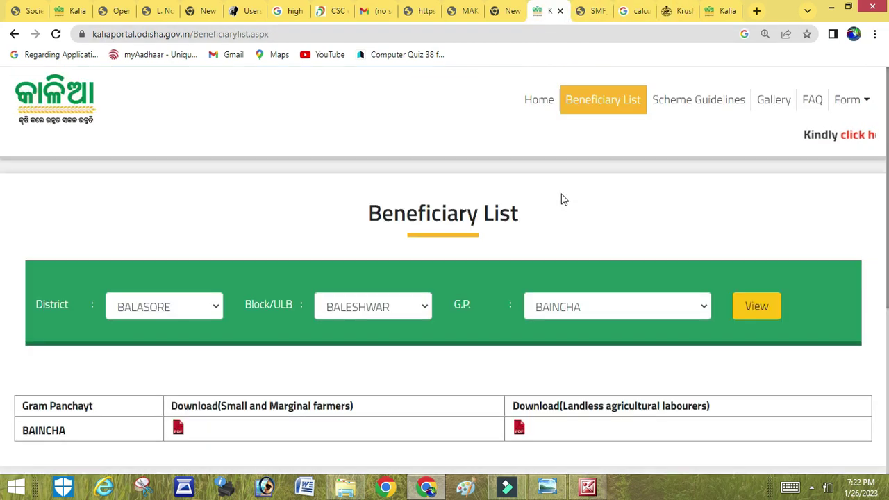
pyautogui.click(679, 12)
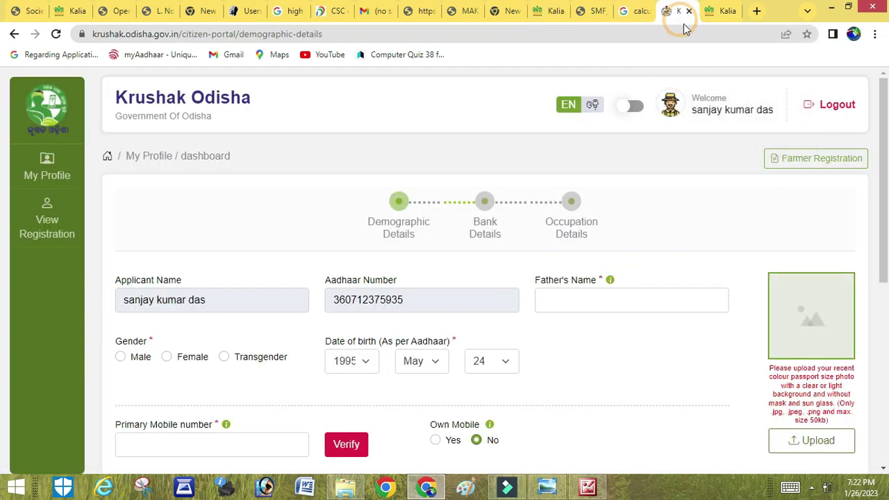
pyautogui.scroll(-2, 4, 167)
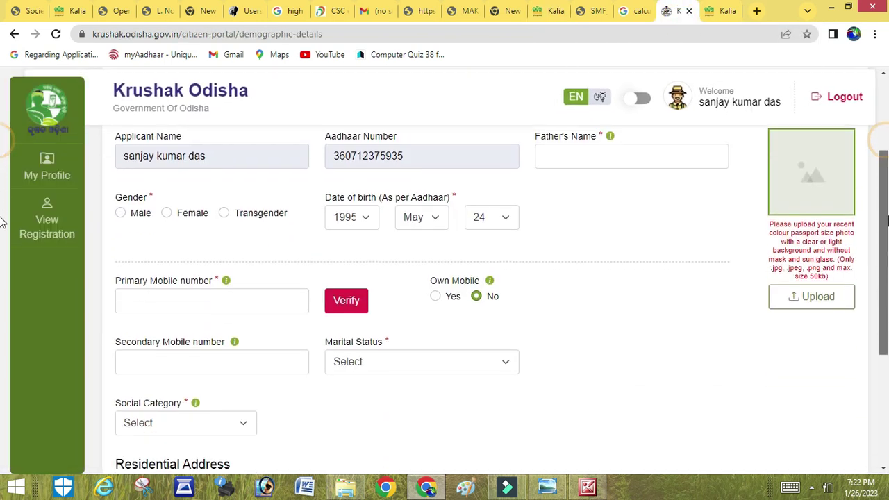
pyautogui.moveTo(887, 202); pyautogui.dragTo(888, 290)
pyautogui.scroll(-2, 4, 299)
pyautogui.scroll(6, 3, 382)
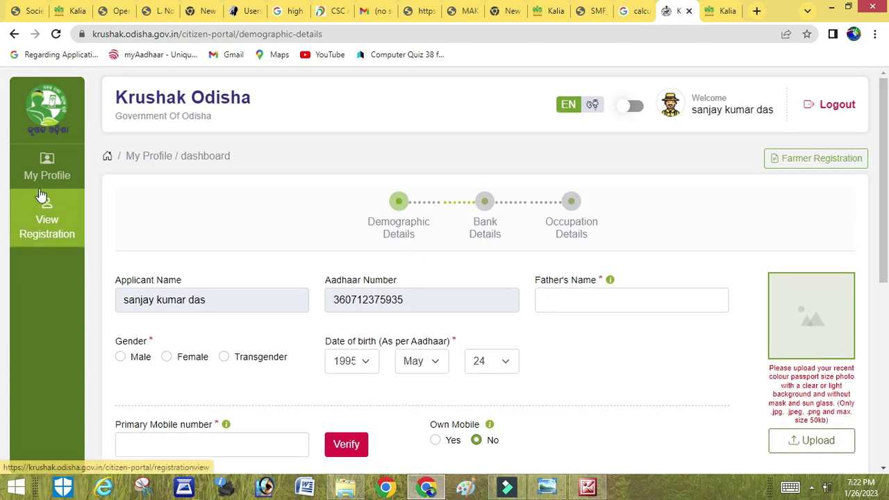
# From View Registration, expand the Occupation Details section and start editing it
pyautogui.click(47, 219)
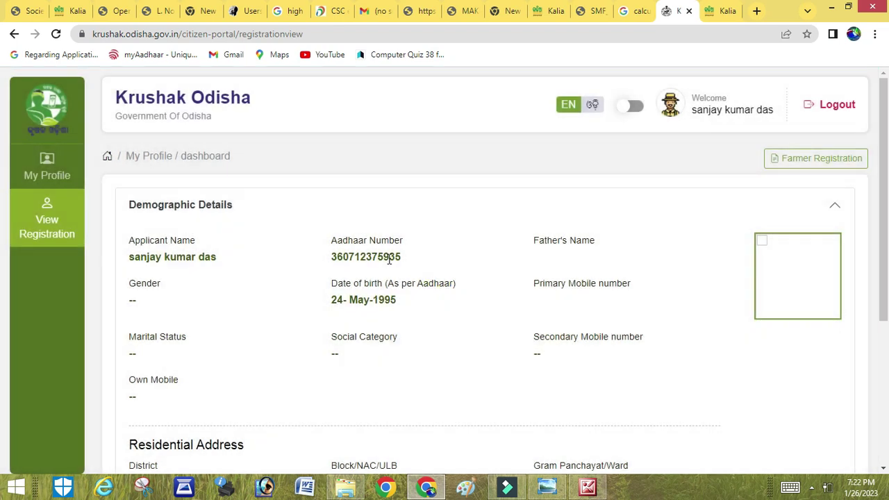
pyautogui.scroll(-4, 390, 293)
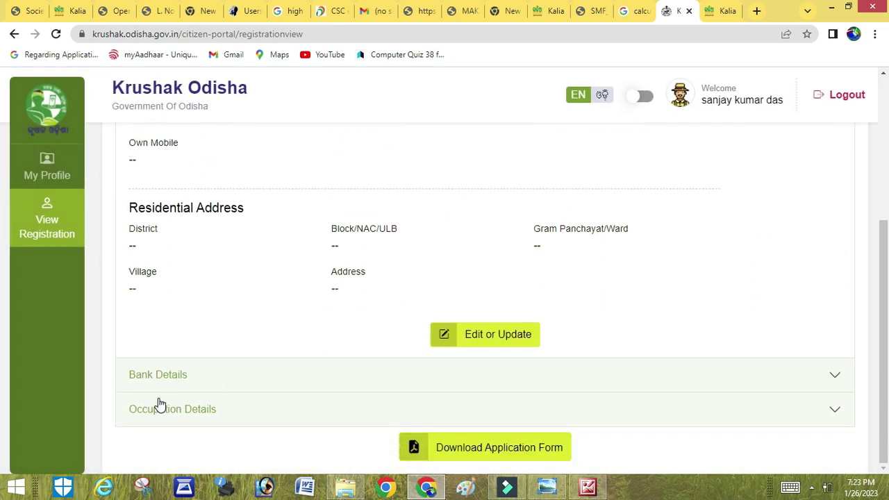
pyautogui.click(170, 411)
pyautogui.scroll(-2, 321, 327)
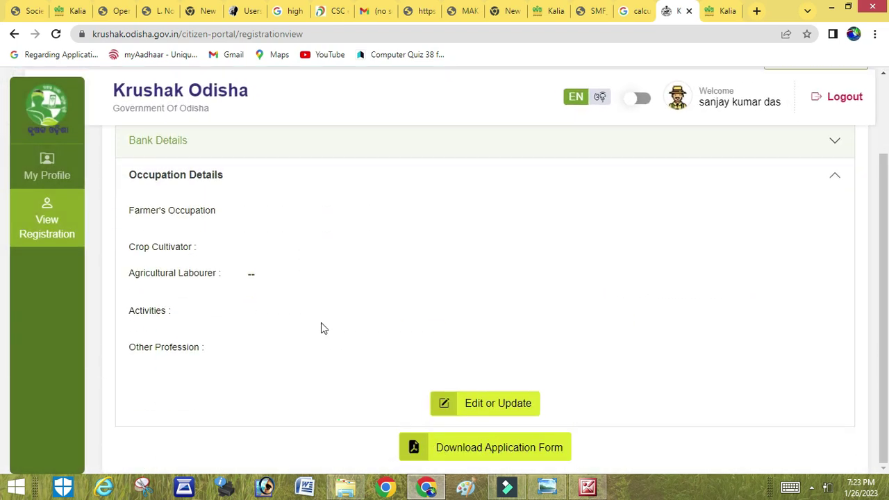
pyautogui.click(483, 409)
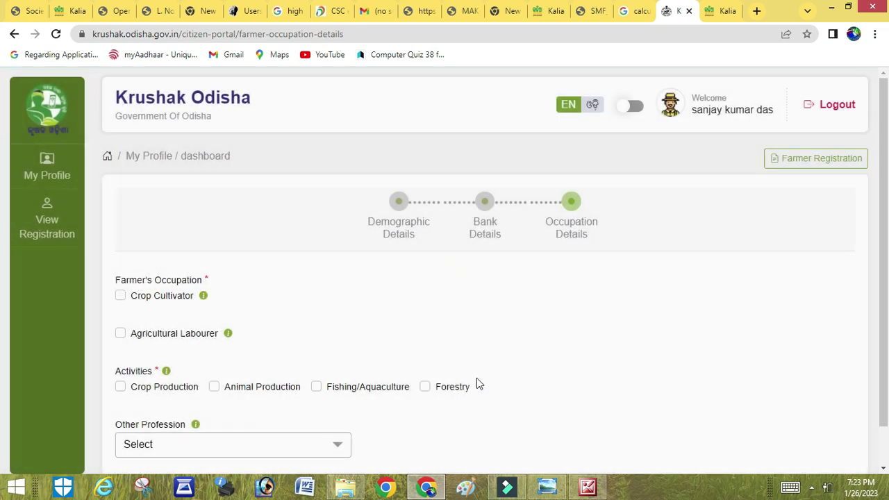
# Tick Crop Production and Agricultural Labourer, with labourer type set to Main
pyautogui.click(121, 343)
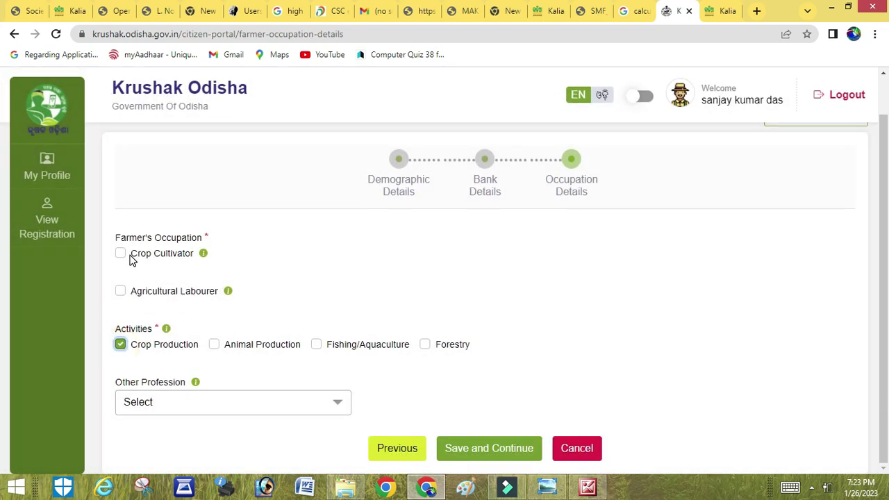
pyautogui.click(121, 292)
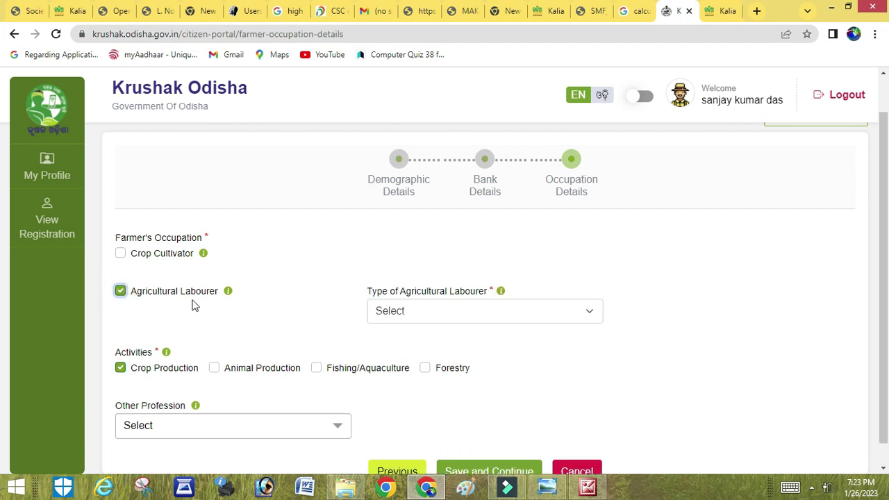
pyautogui.click(438, 315)
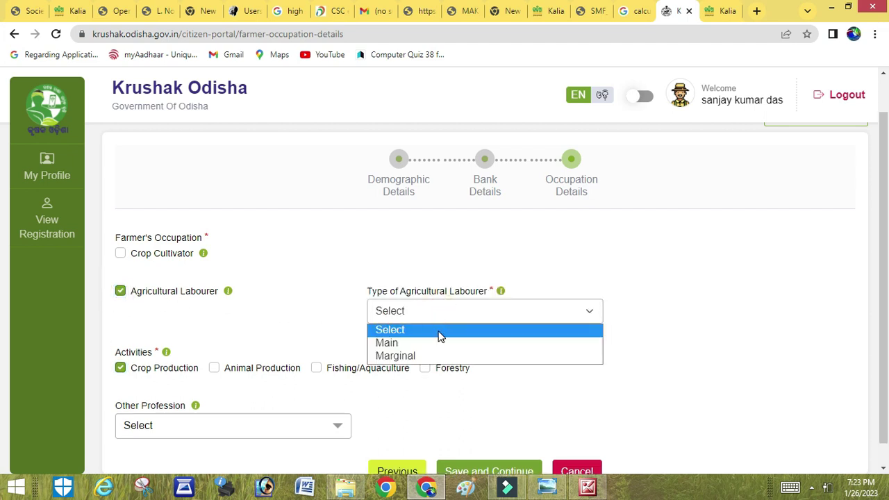
pyautogui.click(433, 341)
pyautogui.scroll(-1, 442, 294)
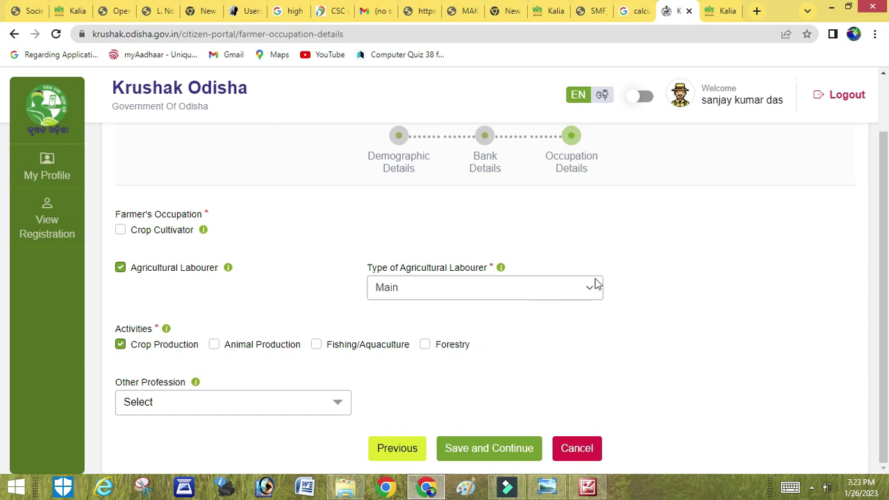
# Look over the Other Profession choices, then go back to the My Profile dashboard
pyautogui.click(220, 405)
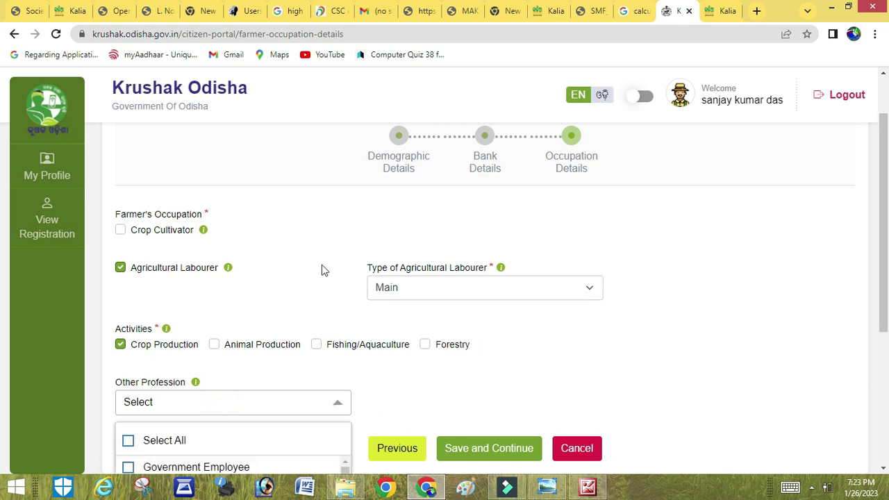
pyautogui.scroll(-2, 323, 268)
pyautogui.scroll(-2, 208, 375)
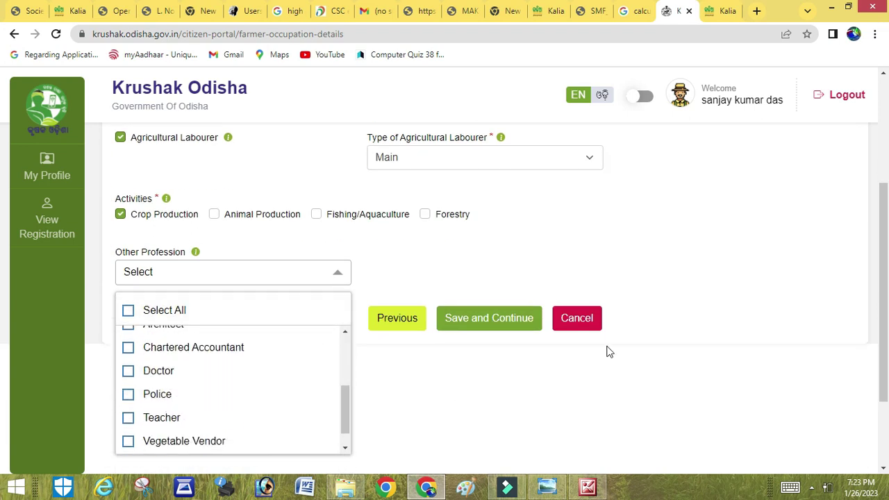
pyautogui.scroll(3, 685, 264)
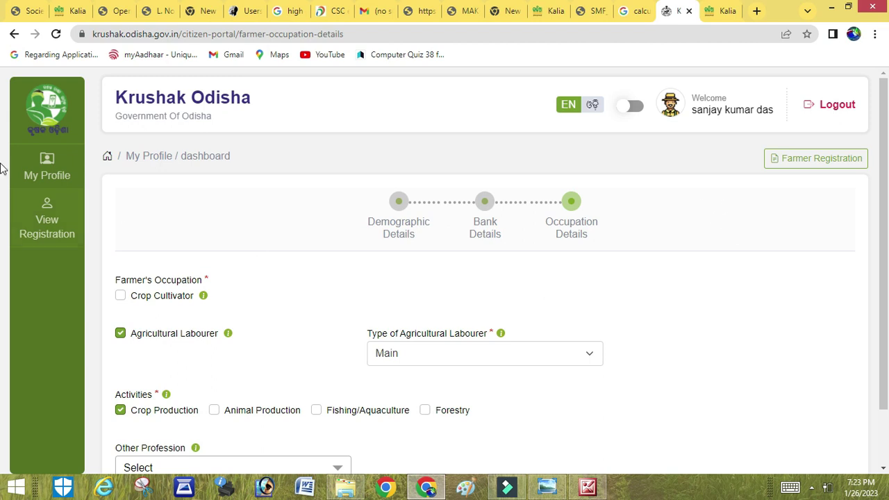
pyautogui.click(31, 172)
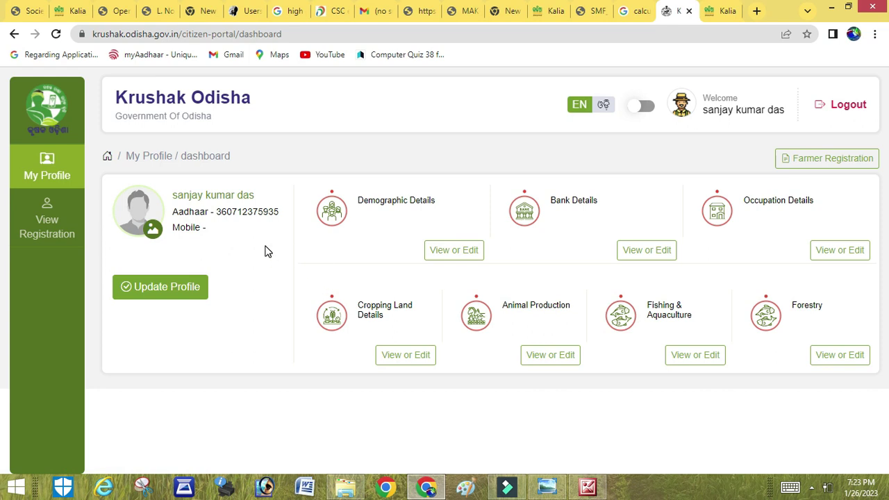
# Review the farmer's registration details, then switch to the KALIA Portal home page
pyautogui.click(44, 232)
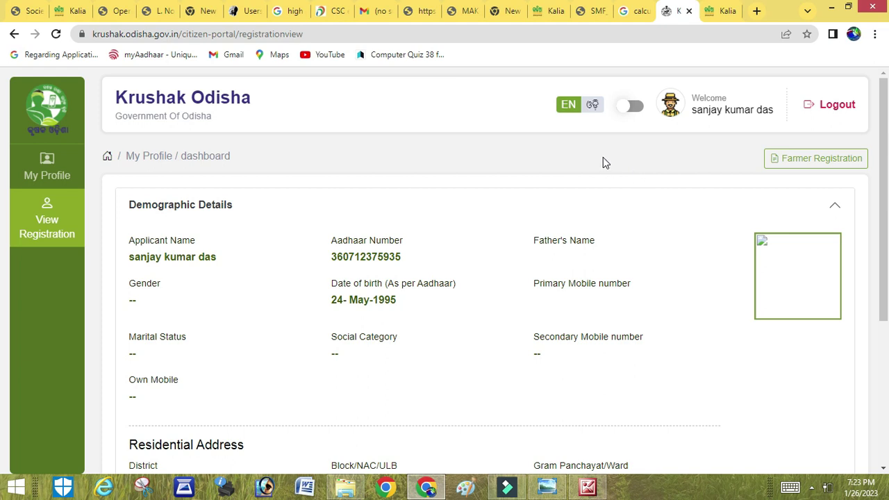
pyautogui.click(716, 12)
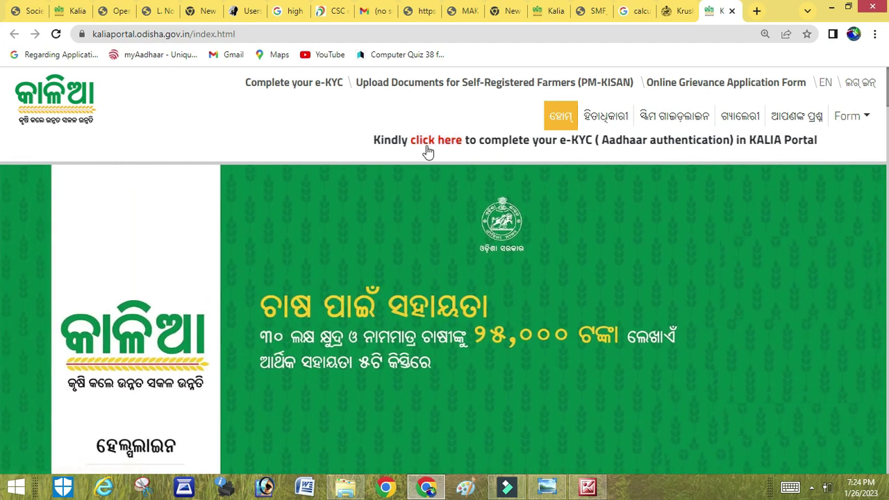
# Open the KALIA e-KYC page and tick the Aadhaar OTP authentication consent box
pyautogui.click(433, 141)
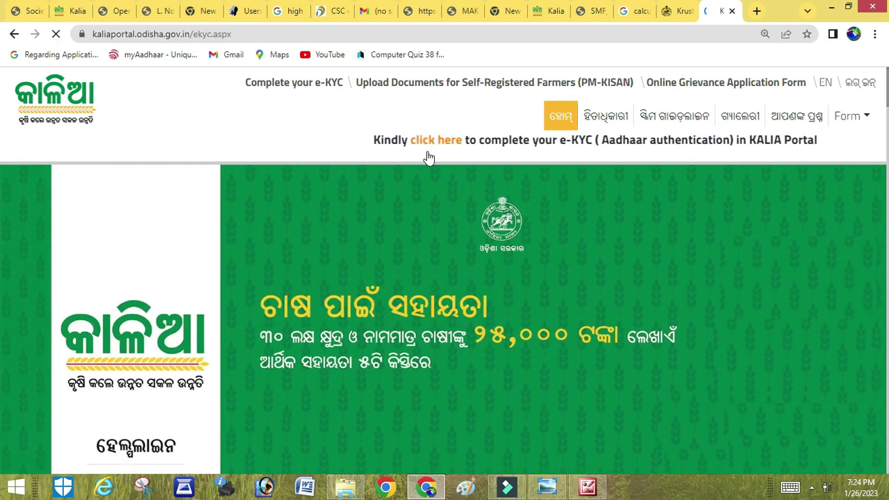
pyautogui.scroll(-2, 467, 182)
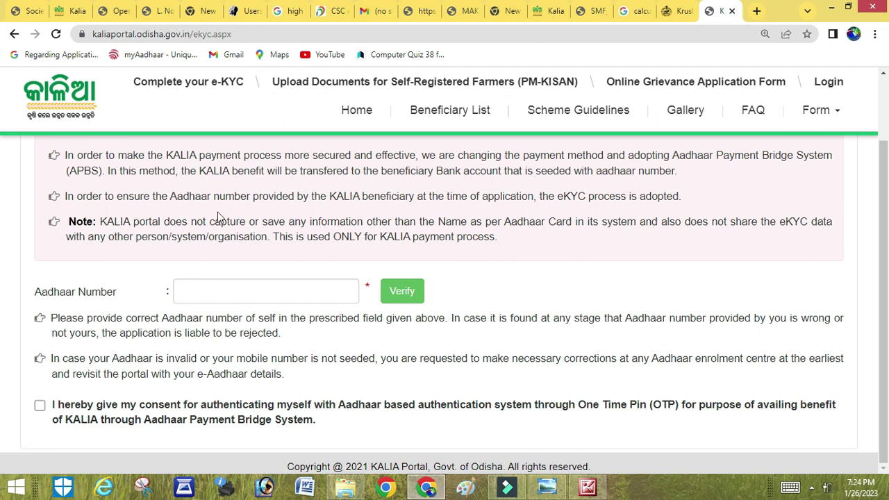
pyautogui.click(185, 243)
pyautogui.click(87, 310)
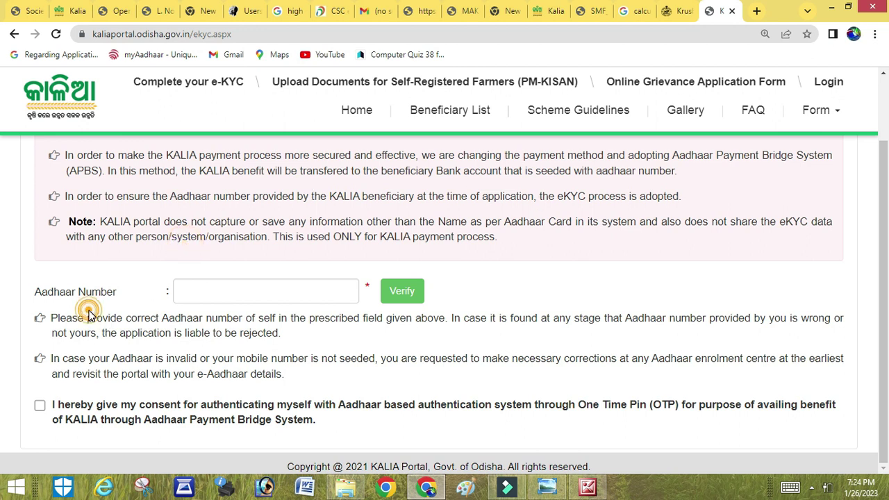
pyautogui.click(231, 297)
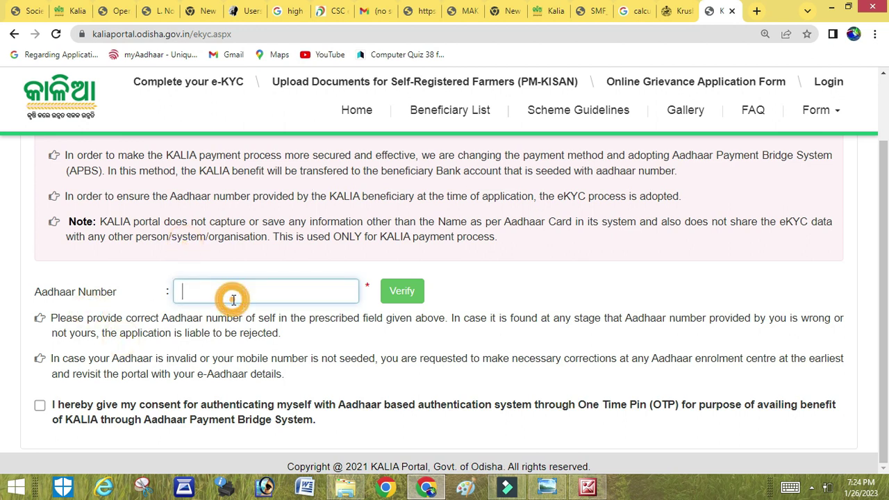
pyautogui.click(39, 407)
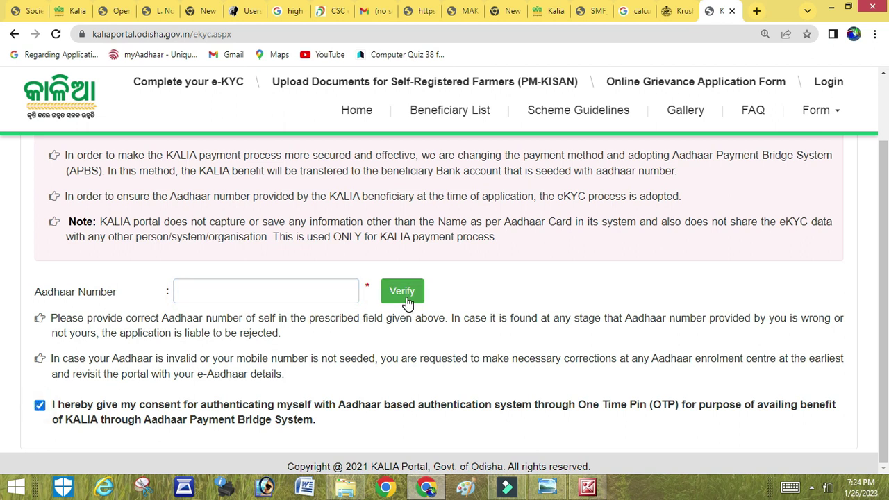